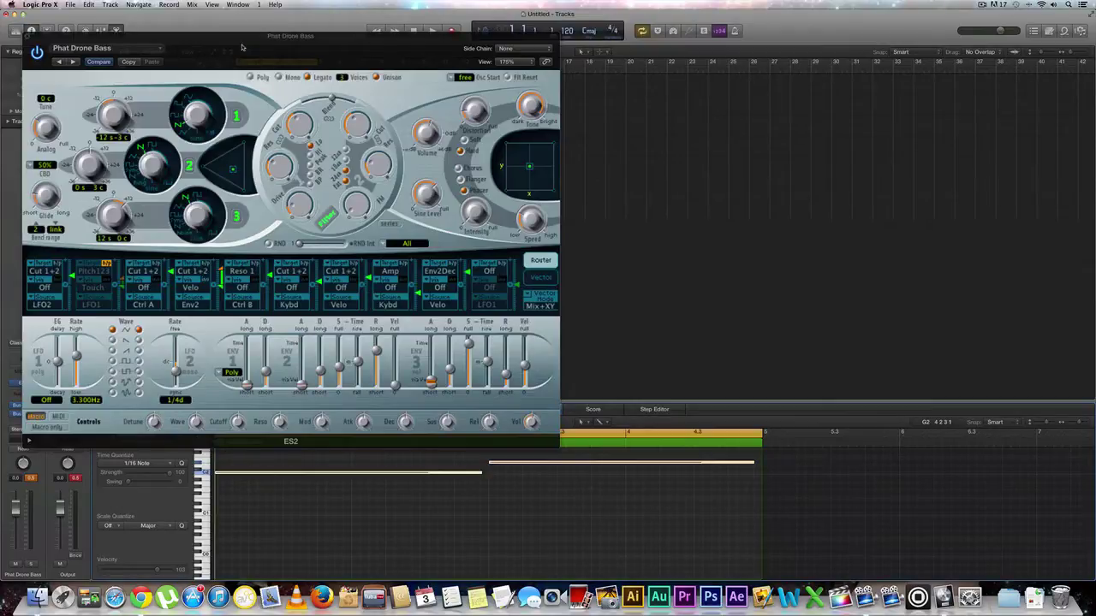
Drag the ES2 synth window right so the track list shows beside it.
{"action": "left_click_drag", "start_coordinate": [233, 44], "coordinate": [443, 22]}
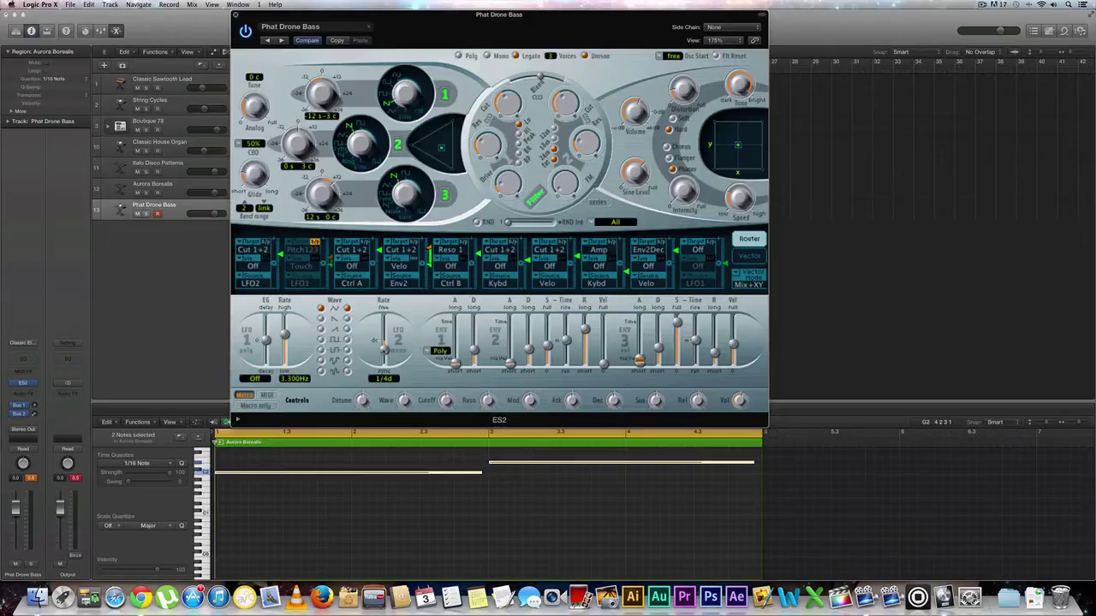
Adjust the ES2 LFO2 Rate knob until it reads 1/8d.
{"action": "left_click_drag", "start_coordinate": [384, 348], "coordinate": [384, 344]}
{"action": "left_click_drag", "start_coordinate": [384, 345], "coordinate": [384, 348]}
Start Learn Assignment (Cmd-L) for LFO2 Rate and touch the knob to capture the hardware control change.
{"action": "key", "text": "super+l"}
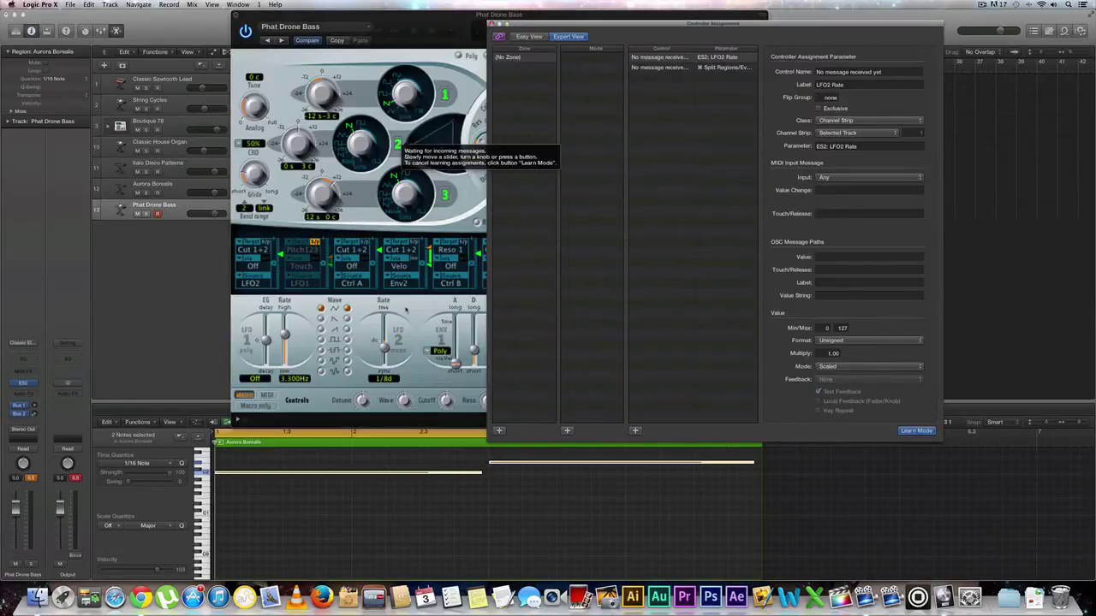
{"action": "left_click_drag", "start_coordinate": [384, 350], "coordinate": [385, 351]}
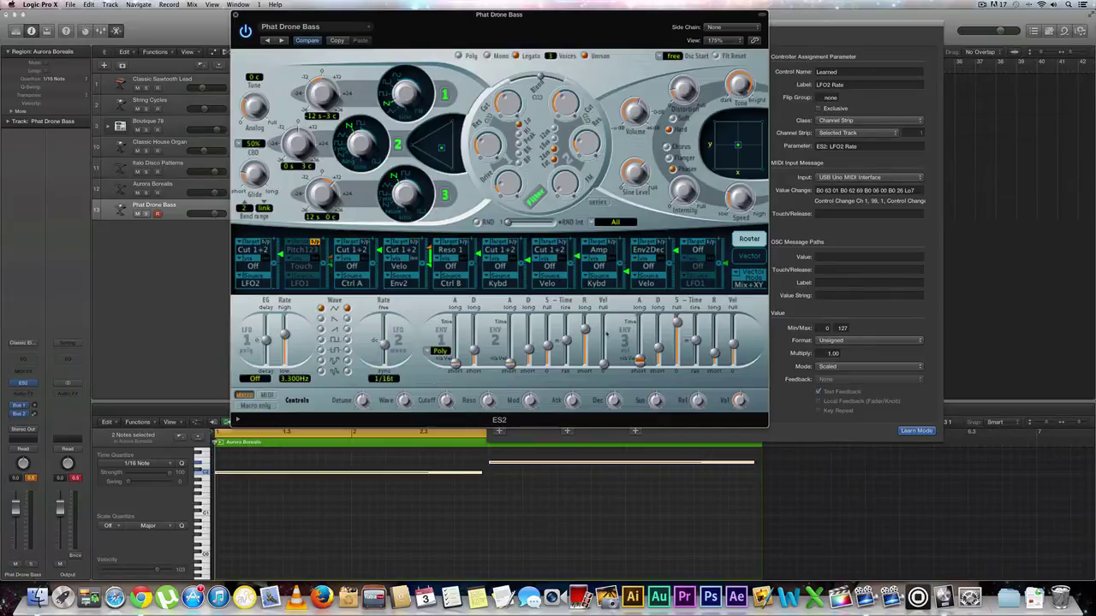
Turn off Learn Mode in Controller Assignments, keeping the learned LFO2 Rate assignment.
{"action": "left_click", "coordinate": [914, 430]}
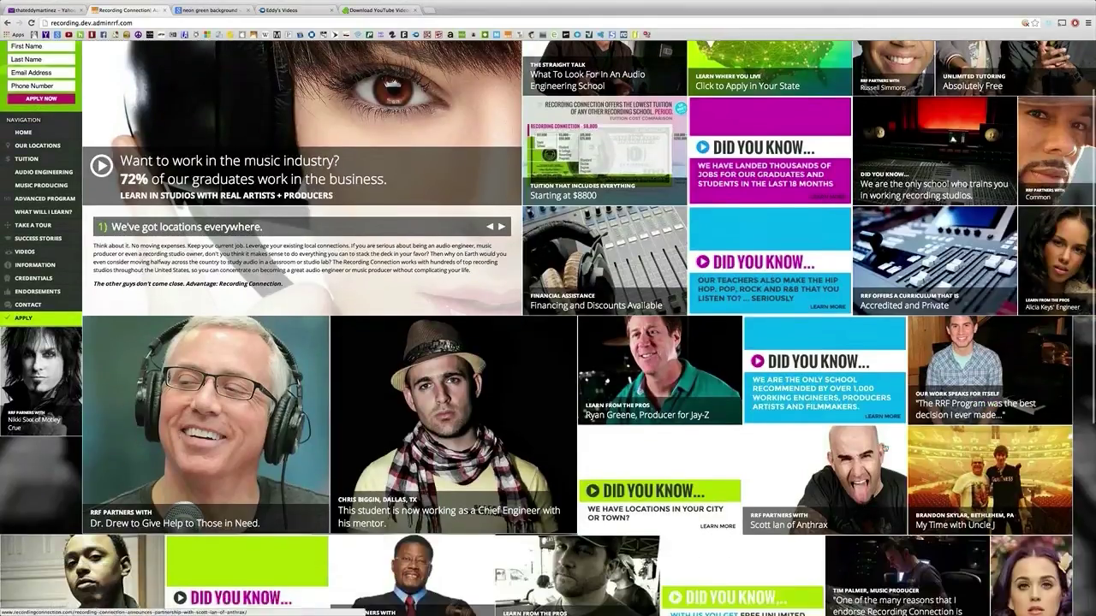
Scroll through the Recording Connection homepage and open the Our Locations page.
{"action": "scroll", "coordinate": [884, 448], "scroll_direction": "down", "scroll_amount": 1}
{"action": "scroll", "coordinate": [884, 448], "scroll_direction": "down", "scroll_amount": 2}
{"action": "scroll", "coordinate": [885, 447], "scroll_direction": "down", "scroll_amount": 5}
{"action": "scroll", "coordinate": [884, 448], "scroll_direction": "down", "scroll_amount": 5}
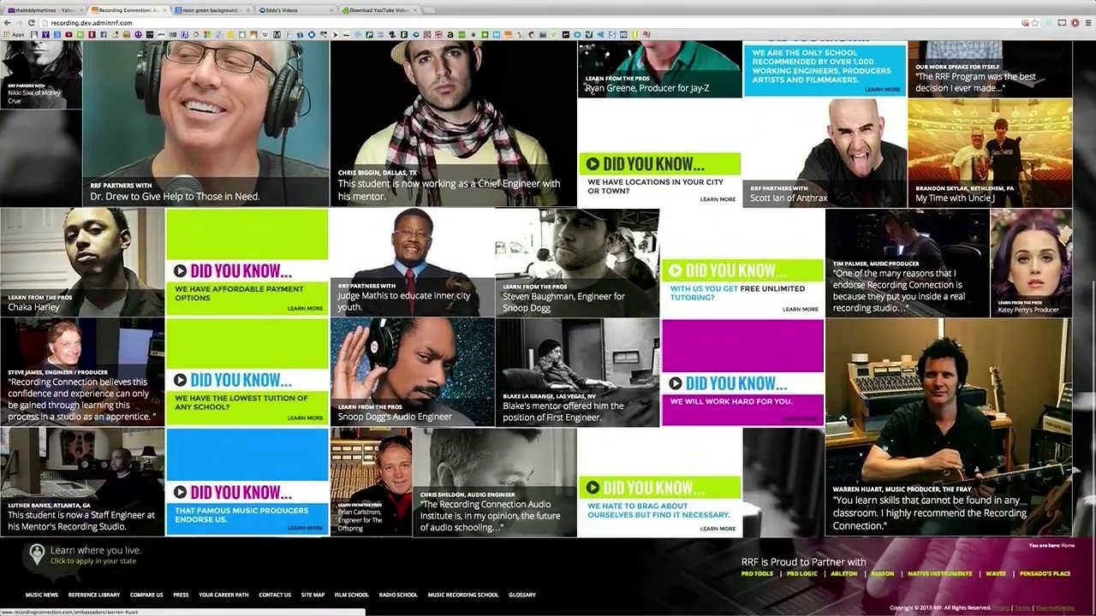
{"action": "scroll", "coordinate": [884, 447], "scroll_direction": "up", "scroll_amount": 6}
{"action": "scroll", "coordinate": [884, 447], "scroll_direction": "up", "scroll_amount": 5}
{"action": "scroll", "coordinate": [884, 447], "scroll_direction": "up", "scroll_amount": 1}
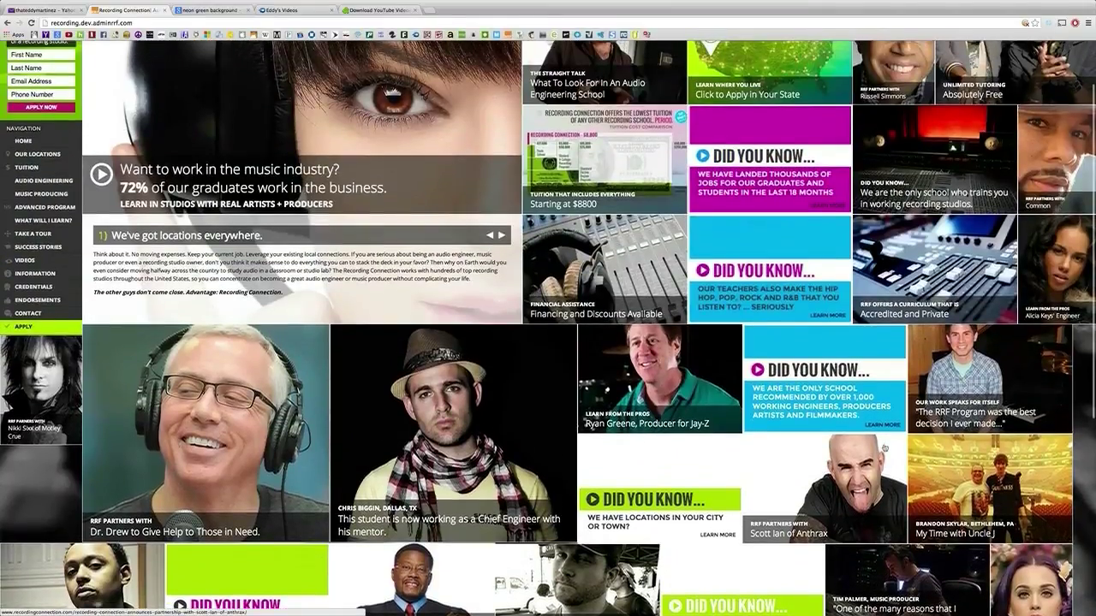
{"action": "scroll", "coordinate": [884, 447], "scroll_direction": "up", "scroll_amount": 1}
{"action": "left_click", "coordinate": [38, 198]}
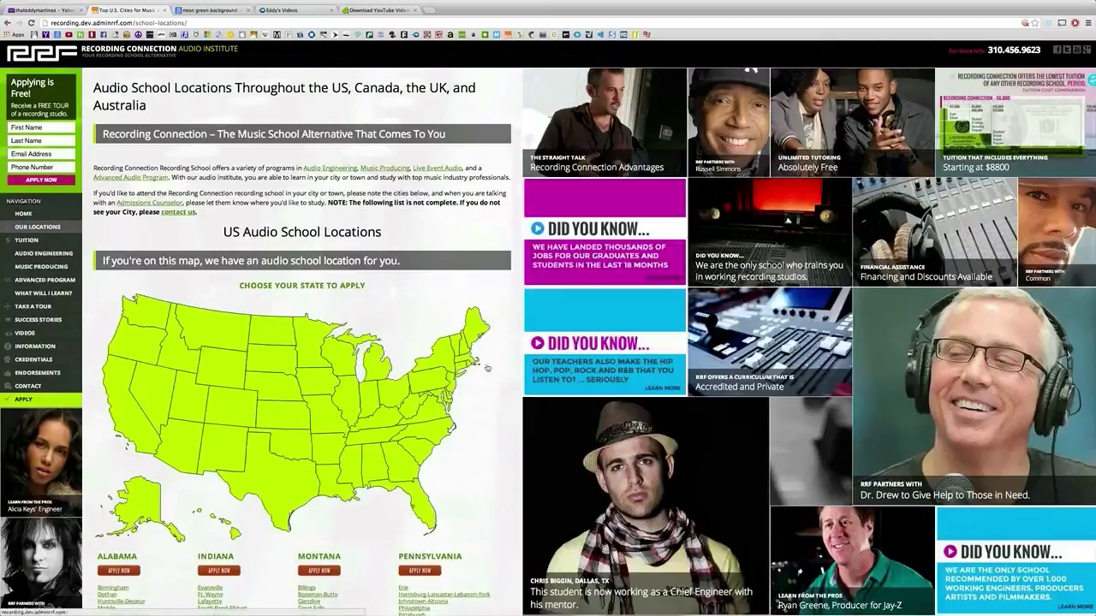
Scroll through the Our Locations page.
{"action": "scroll", "coordinate": [715, 417], "scroll_direction": "down", "scroll_amount": 3}
{"action": "scroll", "coordinate": [715, 416], "scroll_direction": "down", "scroll_amount": 2}
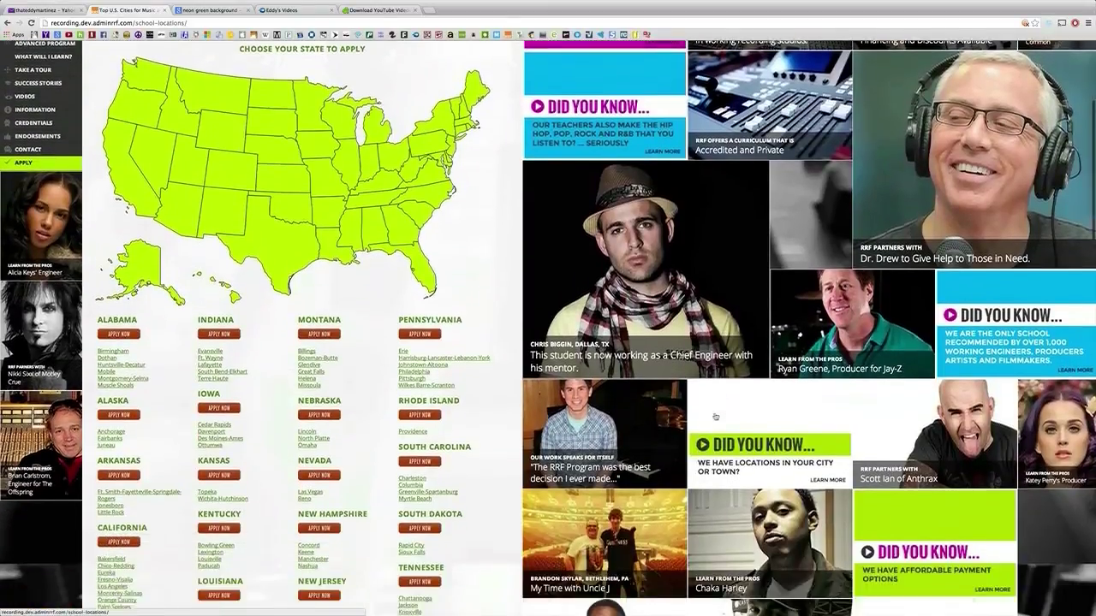
{"action": "scroll", "coordinate": [715, 416], "scroll_direction": "up", "scroll_amount": 1}
{"action": "scroll", "coordinate": [715, 417], "scroll_direction": "up", "scroll_amount": 1}
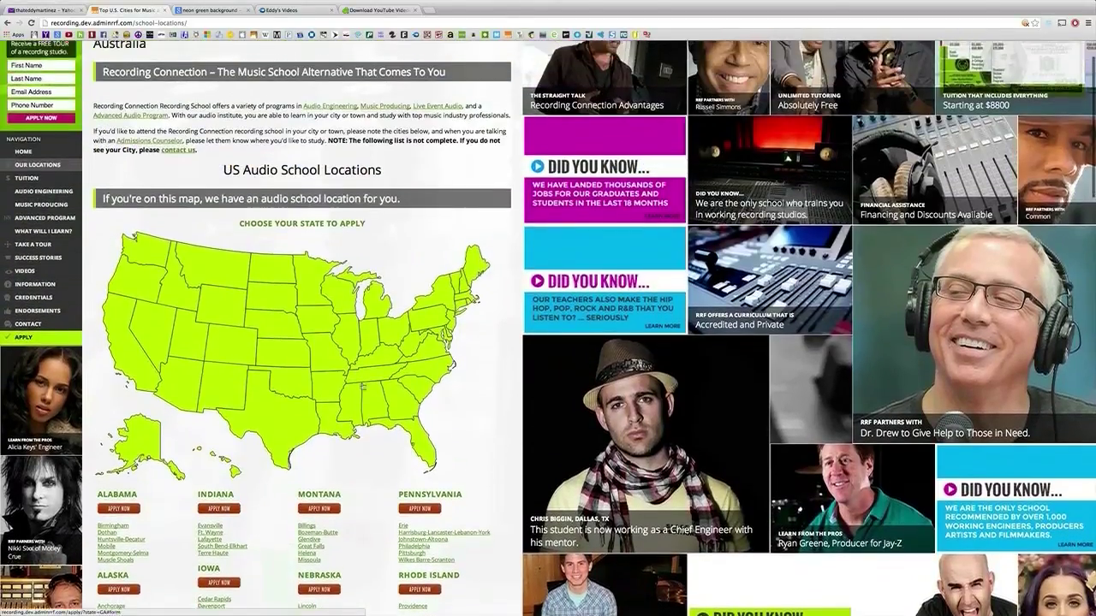
{"action": "scroll", "coordinate": [715, 416], "scroll_direction": "up", "scroll_amount": 2}
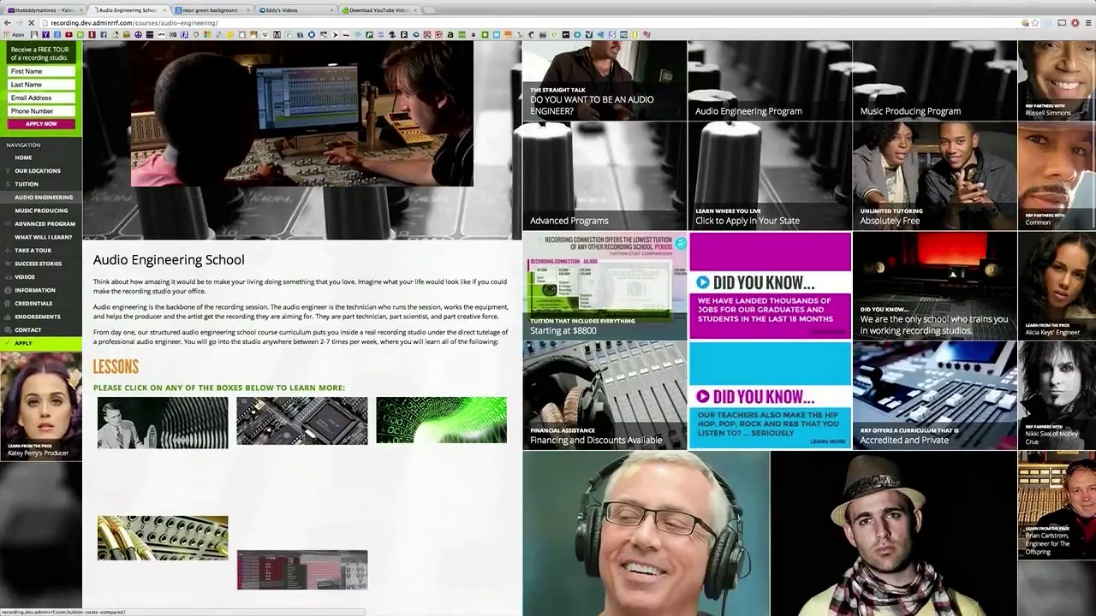
Scroll down the Lesson 1 Intro to Sound and Hearing page to its supplemental and studio tip videos.
{"action": "scroll", "coordinate": [597, 376], "scroll_direction": "down", "scroll_amount": 1}
{"action": "scroll", "coordinate": [597, 377], "scroll_direction": "down", "scroll_amount": 1}
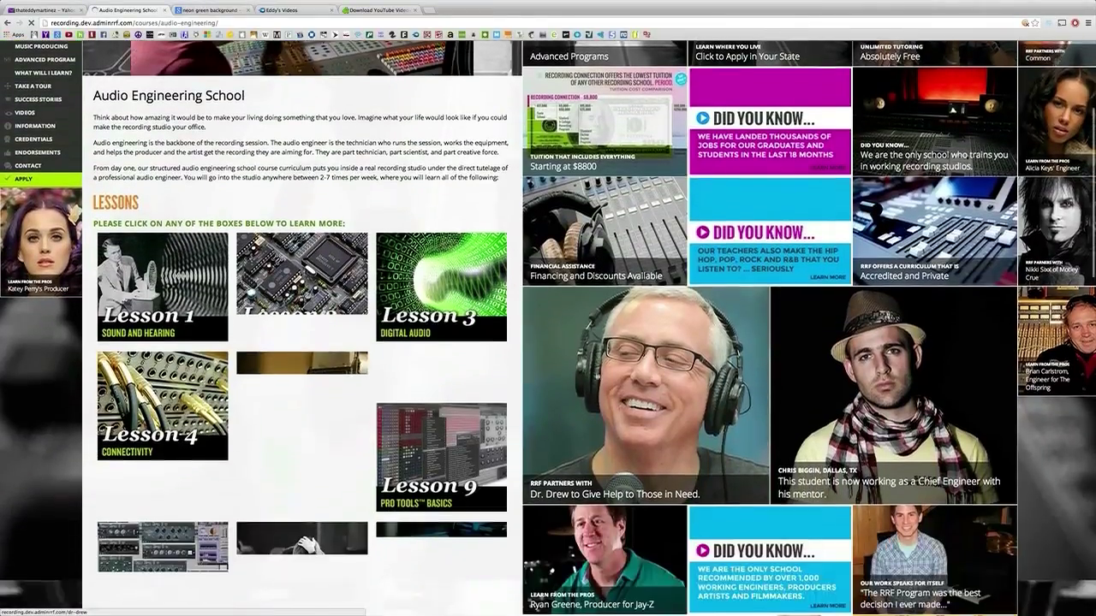
{"action": "scroll", "coordinate": [596, 376], "scroll_direction": "down", "scroll_amount": 1}
{"action": "scroll", "coordinate": [597, 377], "scroll_direction": "down", "scroll_amount": 2}
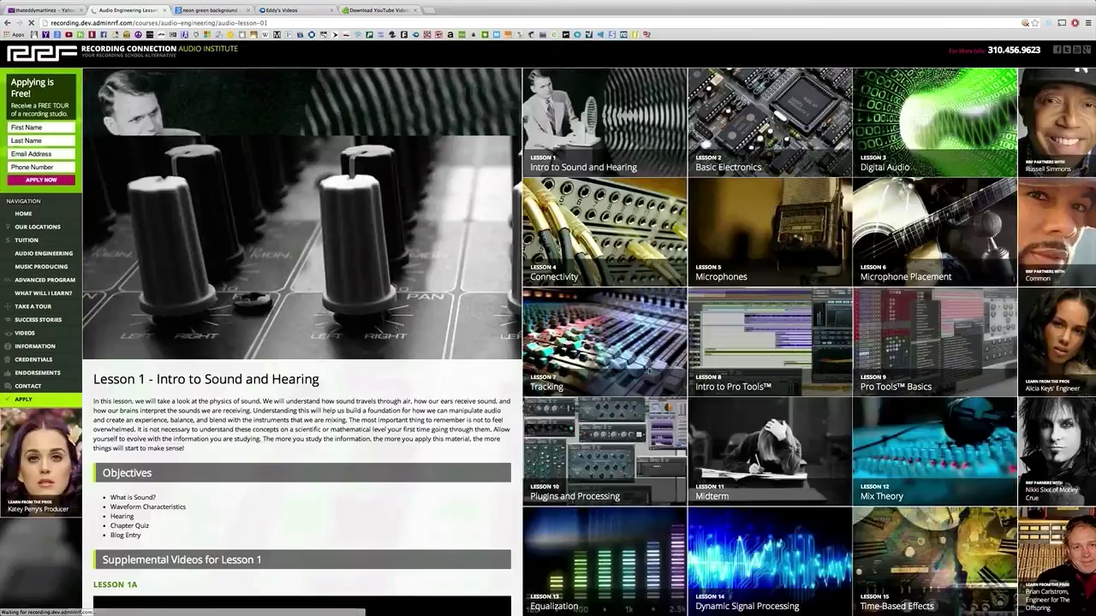
{"action": "scroll", "coordinate": [845, 436], "scroll_direction": "down", "scroll_amount": 1}
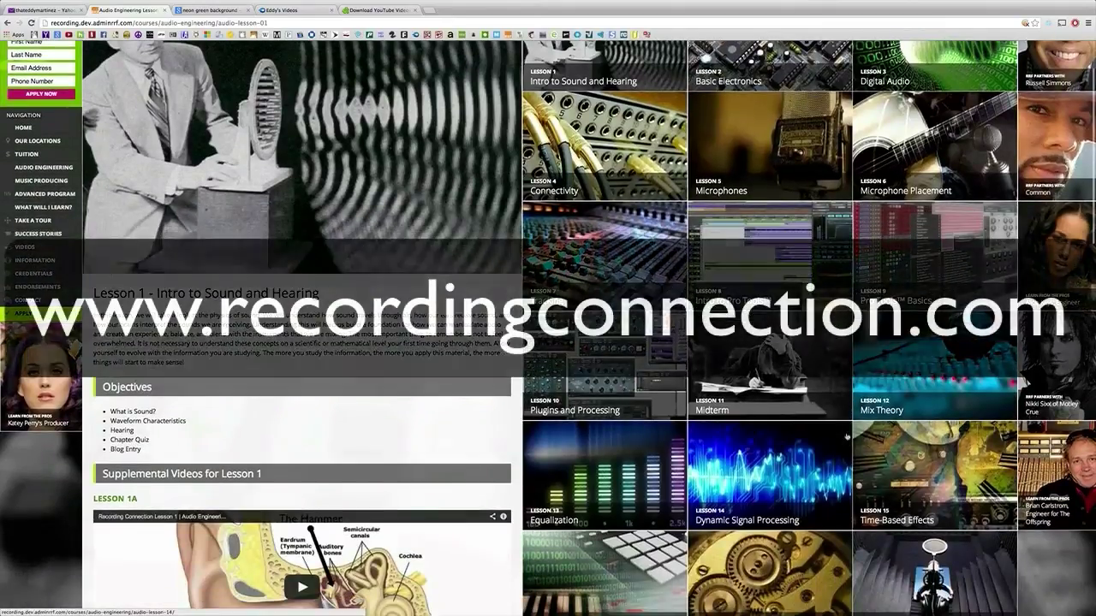
{"action": "scroll", "coordinate": [846, 436], "scroll_direction": "down", "scroll_amount": 1}
{"action": "scroll", "coordinate": [846, 437], "scroll_direction": "down", "scroll_amount": 2}
{"action": "scroll", "coordinate": [845, 436], "scroll_direction": "down", "scroll_amount": 2}
{"action": "scroll", "coordinate": [846, 436], "scroll_direction": "down", "scroll_amount": 1}
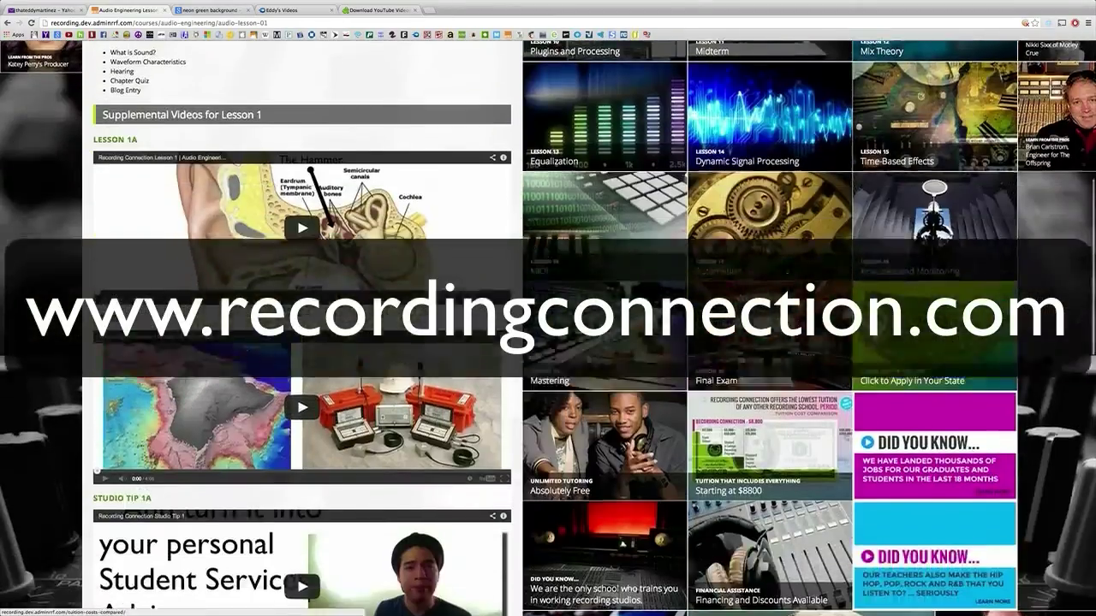
{"action": "scroll", "coordinate": [846, 436], "scroll_direction": "down", "scroll_amount": 1}
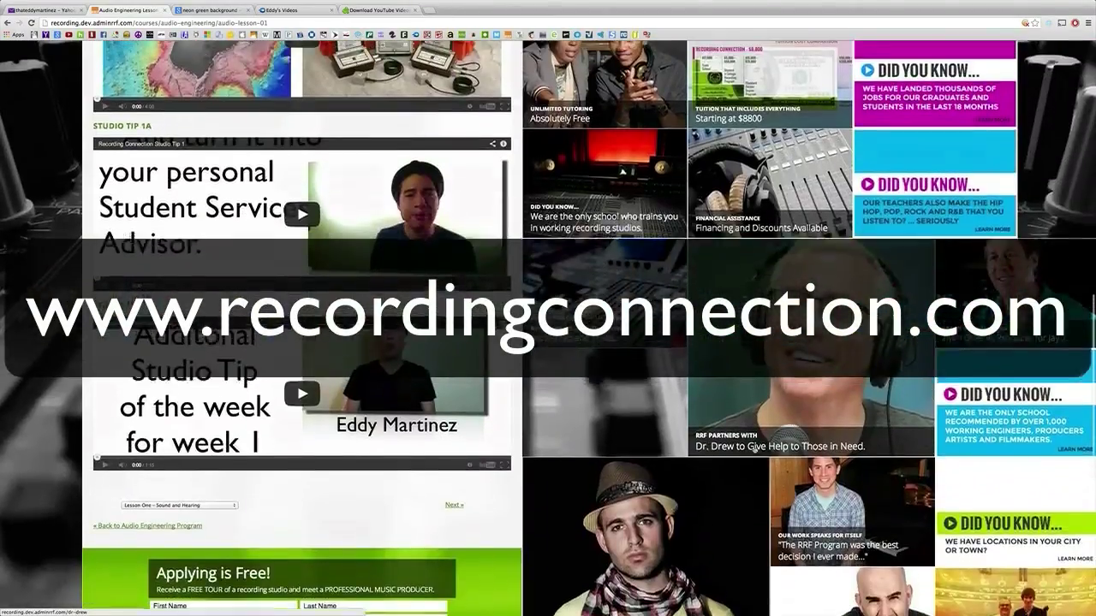